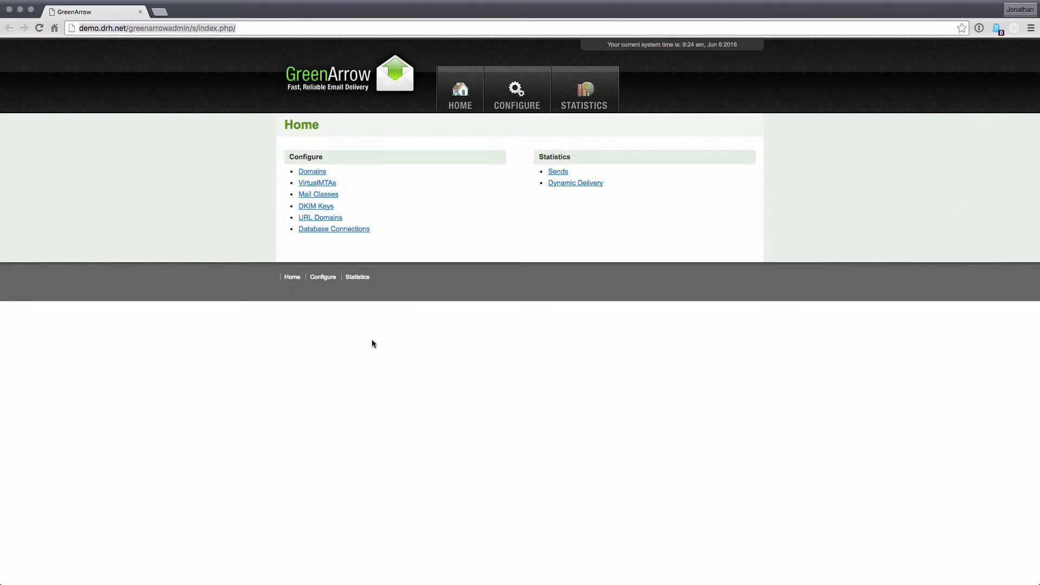
Step: Review the configured domains and the email users, forwarders and bounce and spam complaint mailboxes of demo.drh.net, then return to the home page
{"action": "left_click", "coordinate": [391, 169]}
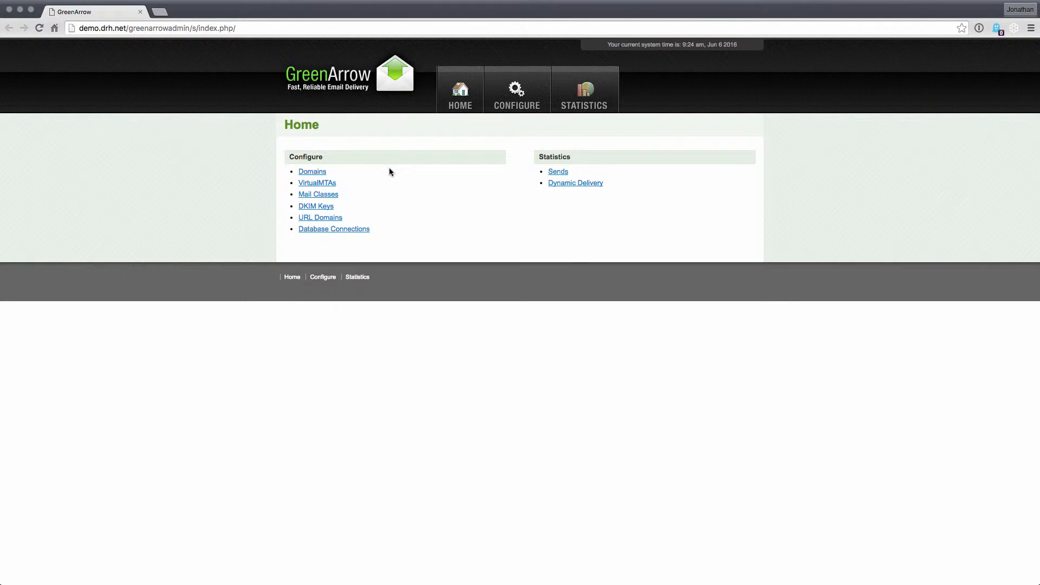
{"action": "left_click", "coordinate": [316, 173]}
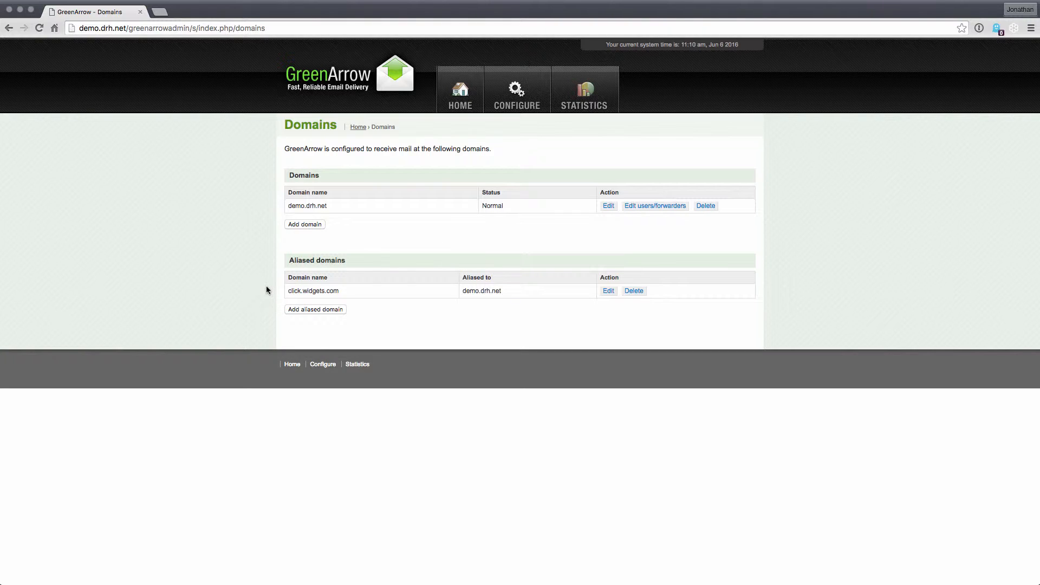
{"action": "left_click", "coordinate": [645, 206]}
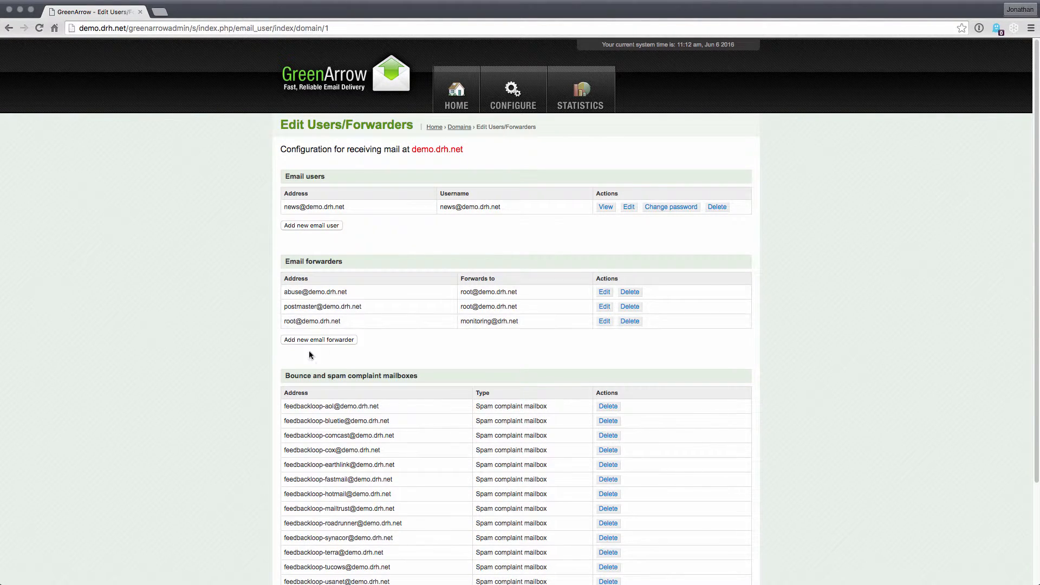
{"action": "scroll", "coordinate": [223, 373], "scroll_direction": "down", "scroll_amount": 3}
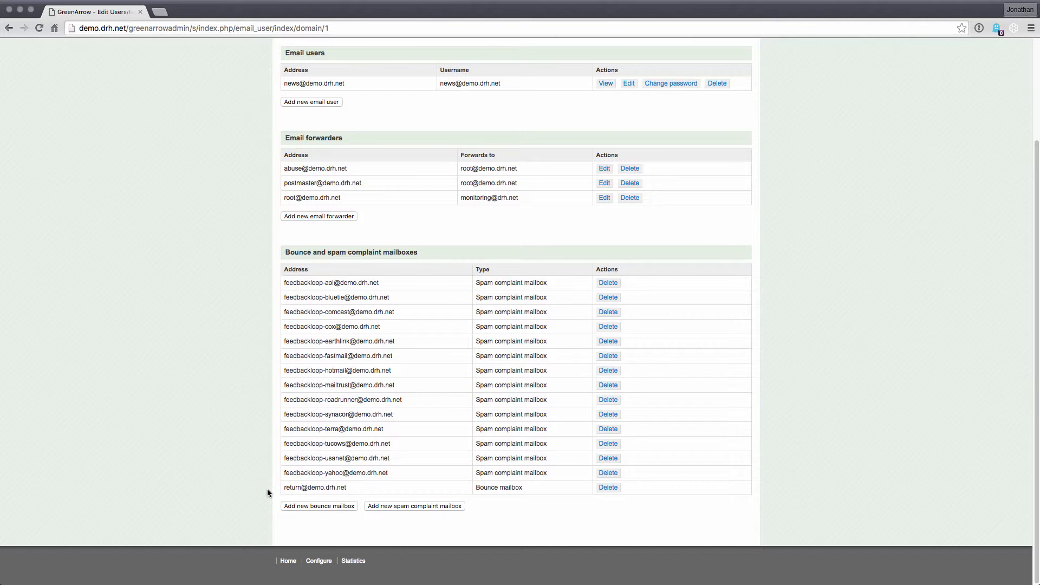
{"action": "scroll", "coordinate": [268, 329], "scroll_direction": "up", "scroll_amount": 3}
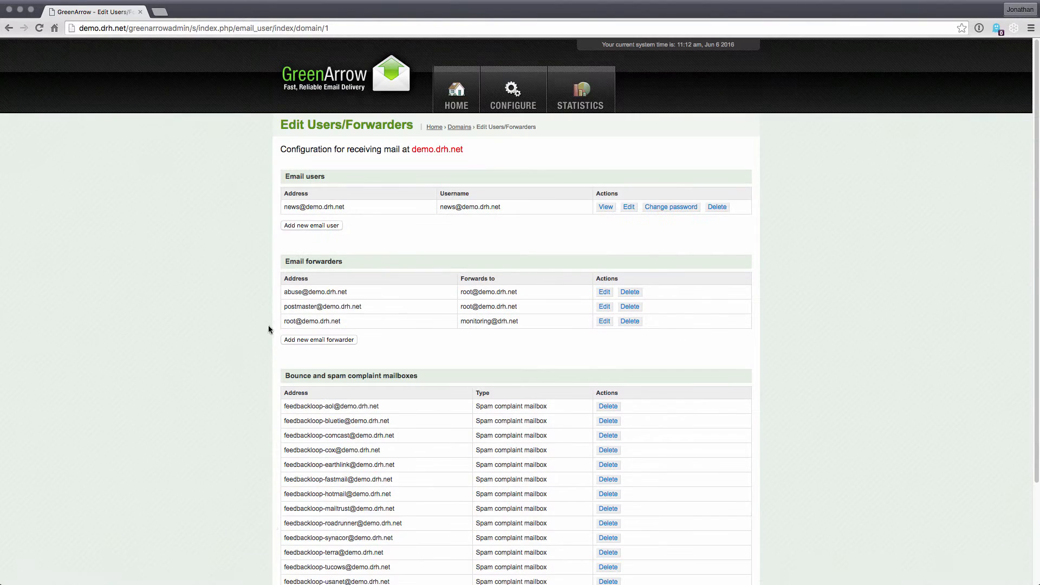
{"action": "left_click", "coordinate": [460, 127]}
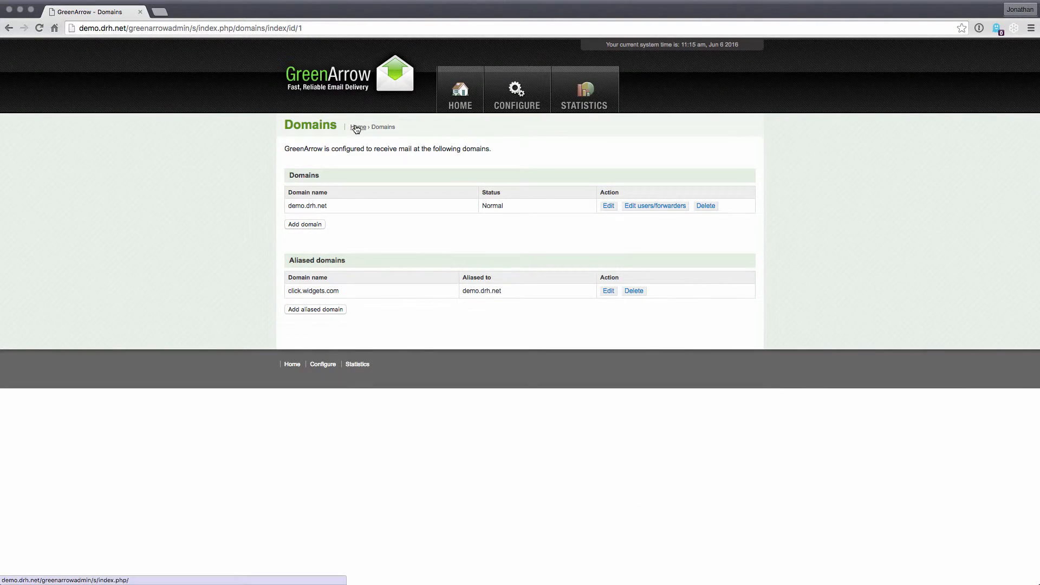
{"action": "left_click", "coordinate": [357, 128]}
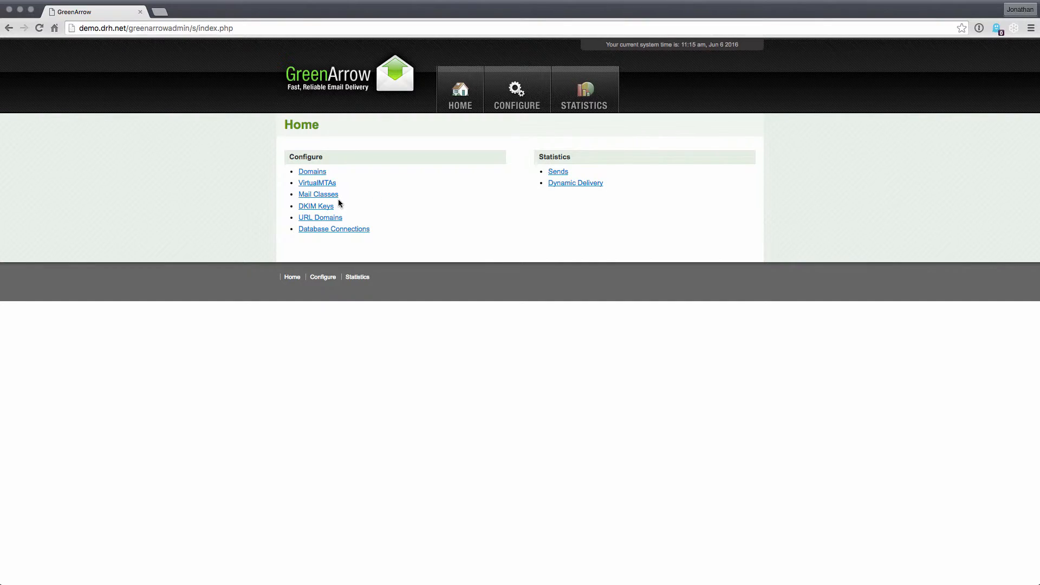
Step: Start a new DKIM key for the domain newdomain.com with the selector ga
{"action": "left_click", "coordinate": [325, 207]}
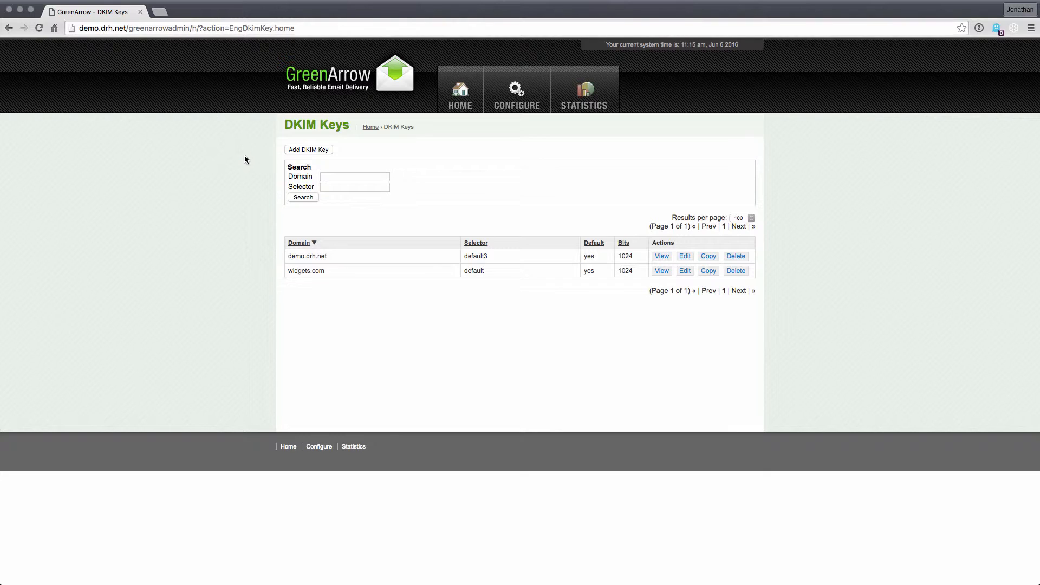
{"action": "left_click", "coordinate": [323, 149]}
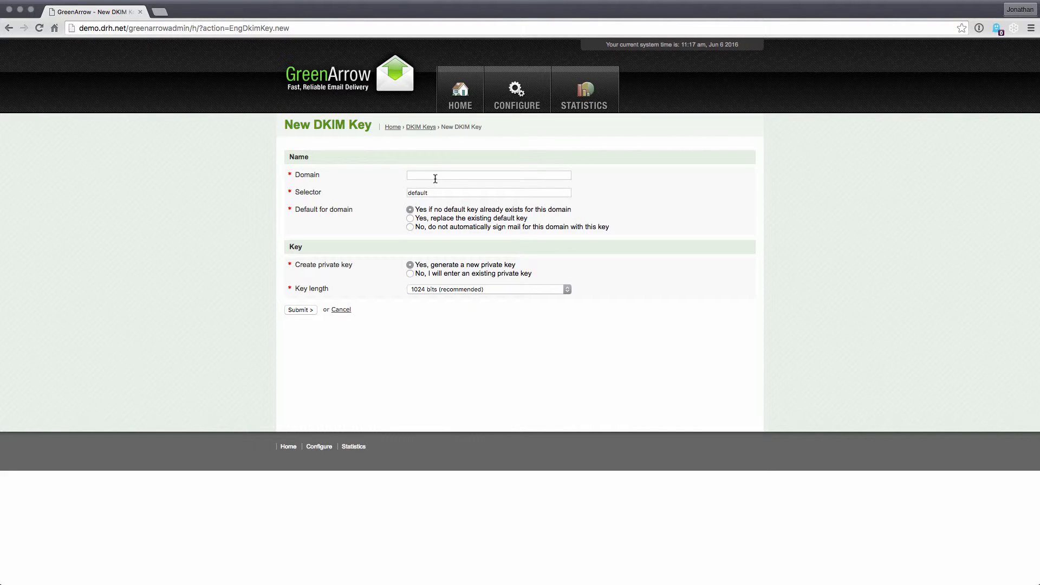
{"action": "left_click", "coordinate": [427, 178]}
{"action": "type", "text": "newdomain.com"}
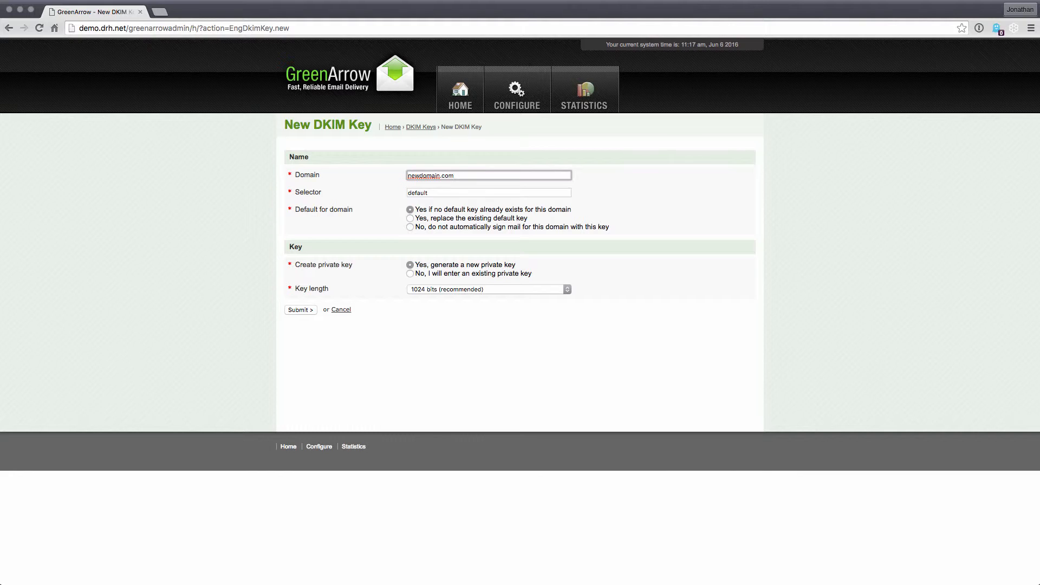
{"action": "left_click", "coordinate": [432, 197]}
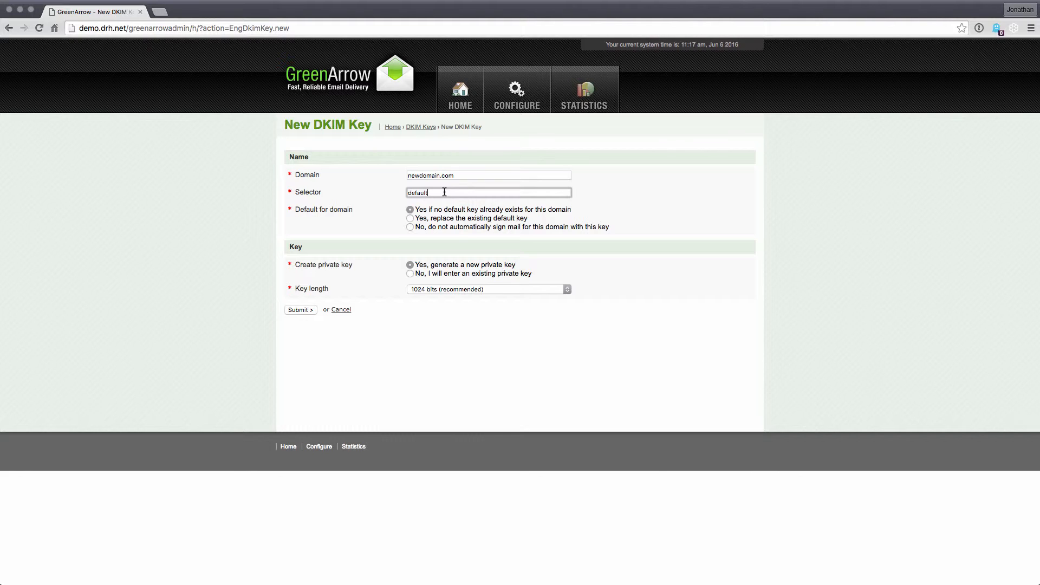
{"action": "double_click", "coordinate": [444, 192]}
{"action": "type", "text": "ga"}
{"action": "left_click", "coordinate": [358, 204]}
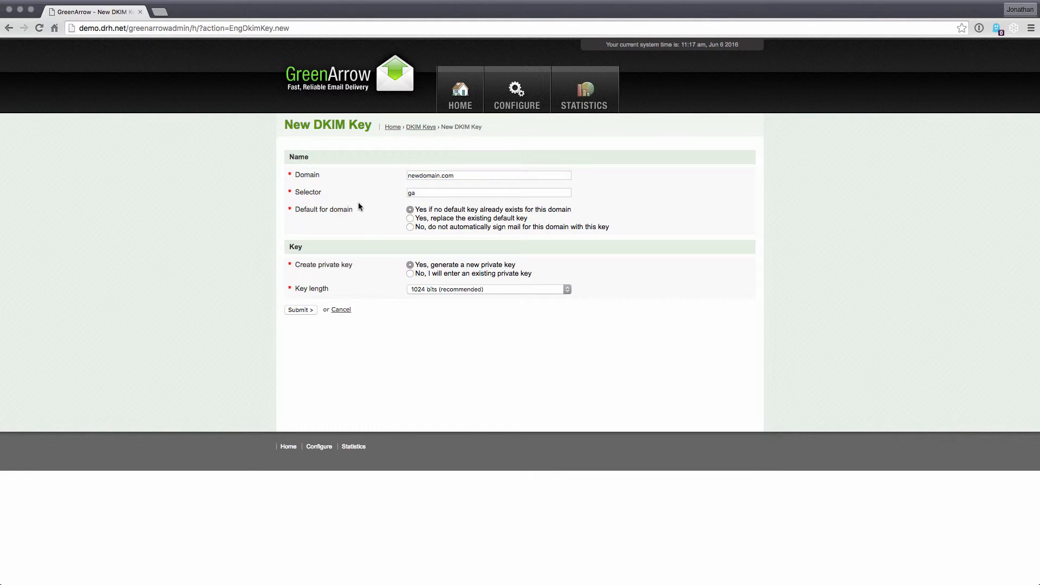
{"action": "left_click", "coordinate": [409, 273]}
{"action": "left_click", "coordinate": [438, 317]}
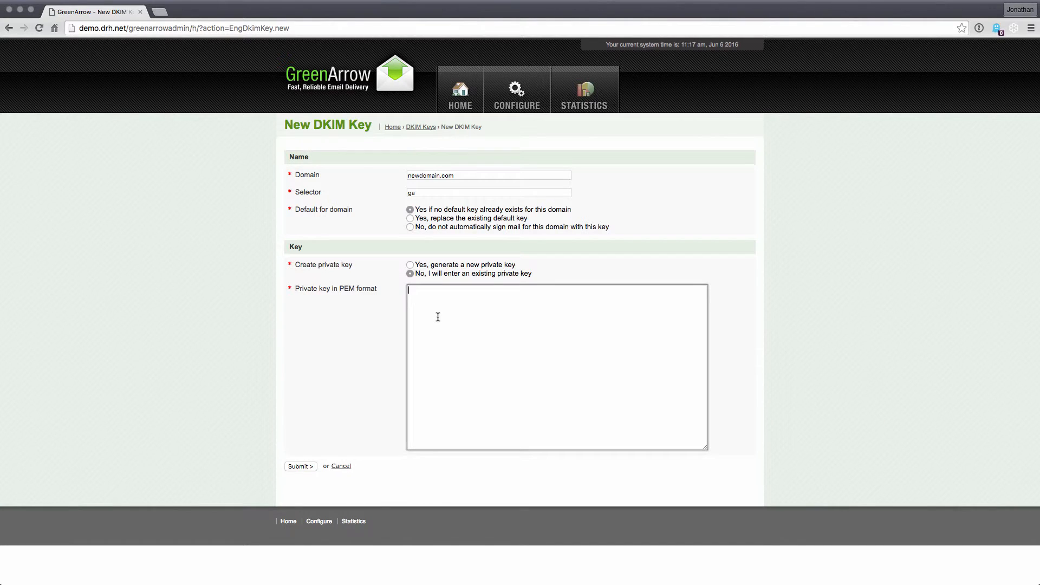
{"action": "left_click", "coordinate": [409, 265]}
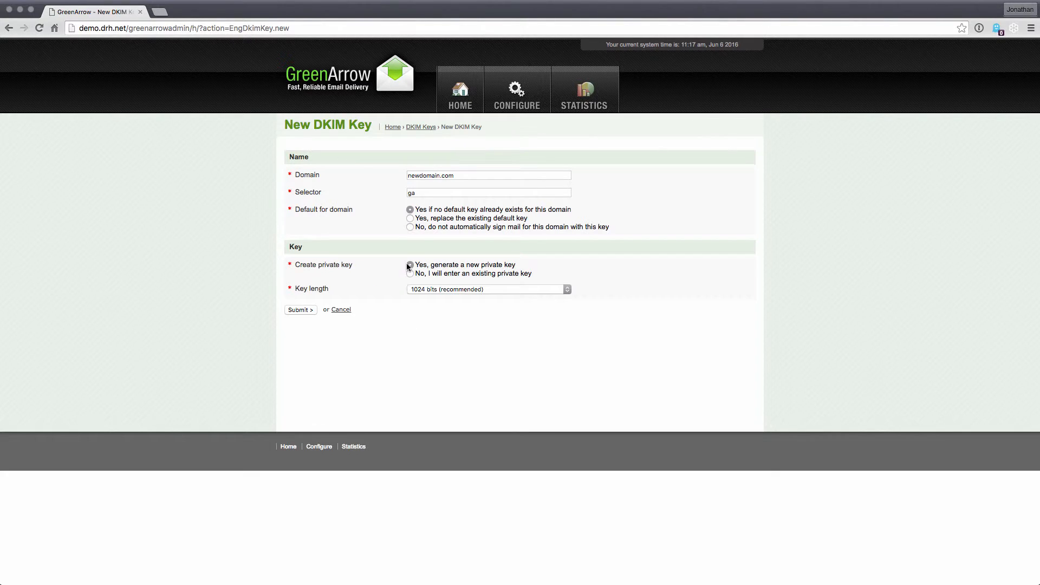
Step: Submit the new DKIM key with a key length of 1024 bits and return to the list of DKIM keys
{"action": "left_click", "coordinate": [503, 291]}
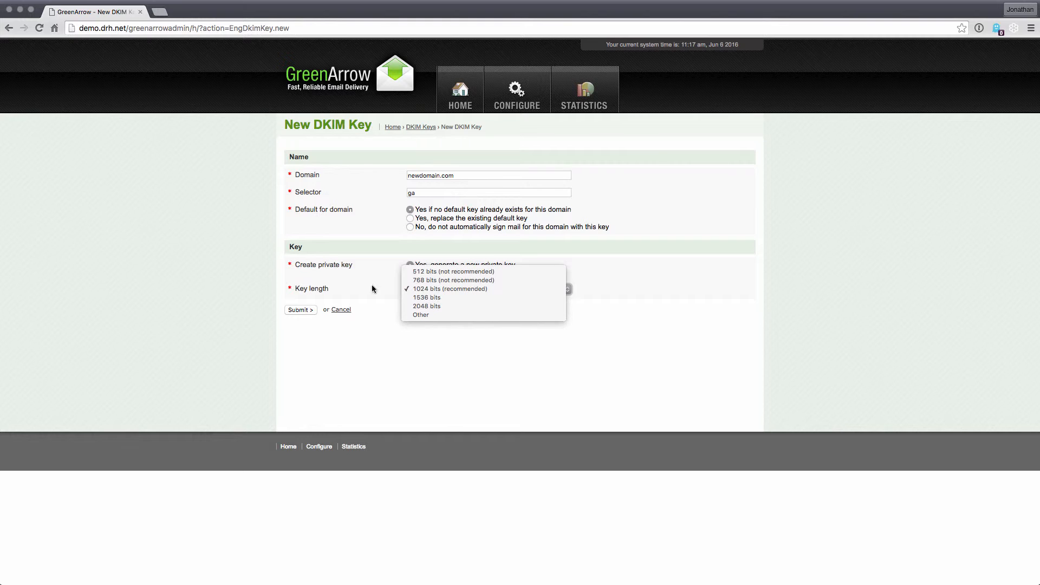
{"action": "left_click", "coordinate": [431, 288]}
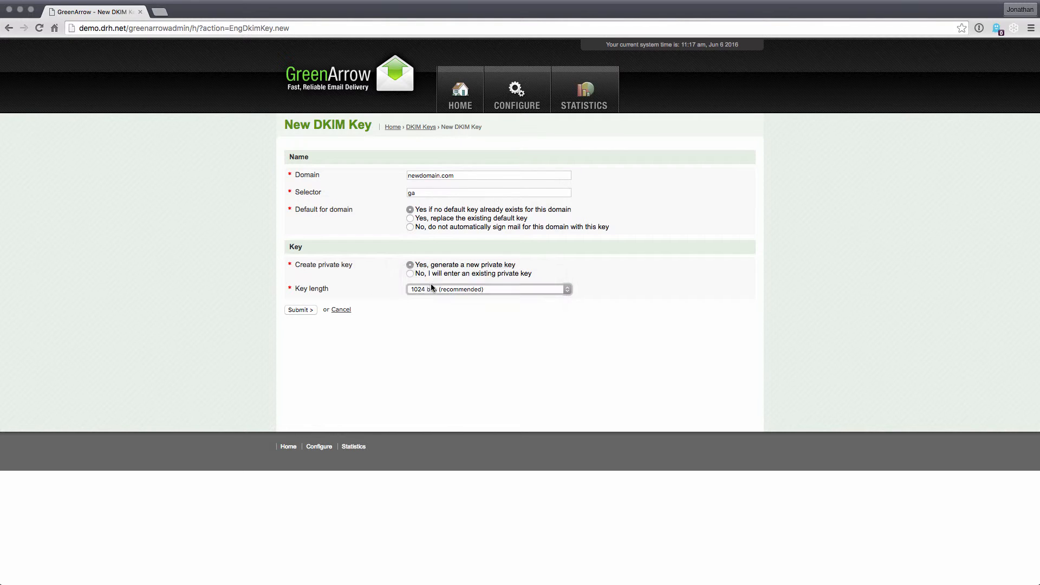
{"action": "left_click", "coordinate": [300, 310]}
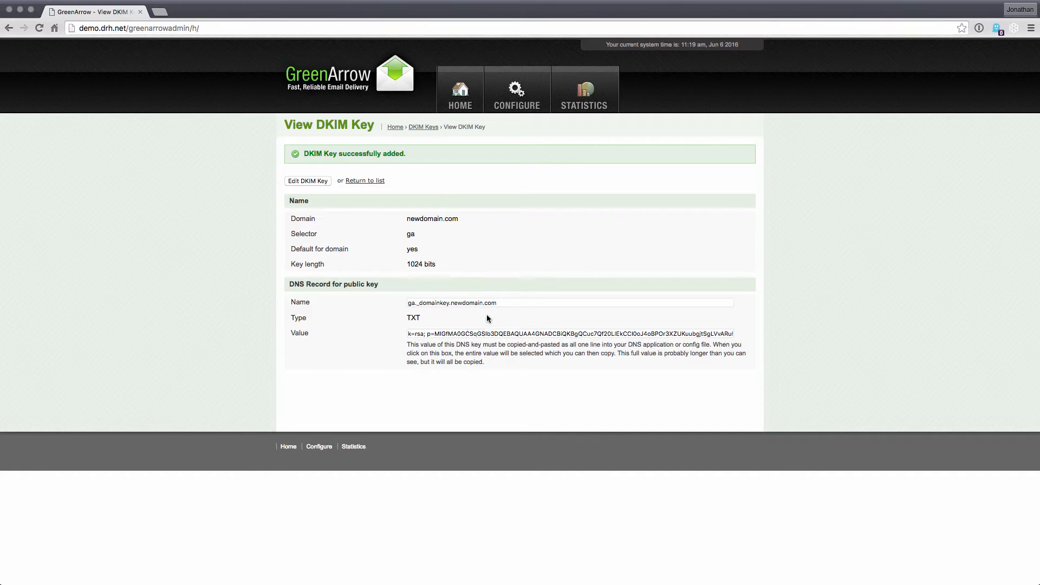
{"action": "left_click", "coordinate": [365, 181]}
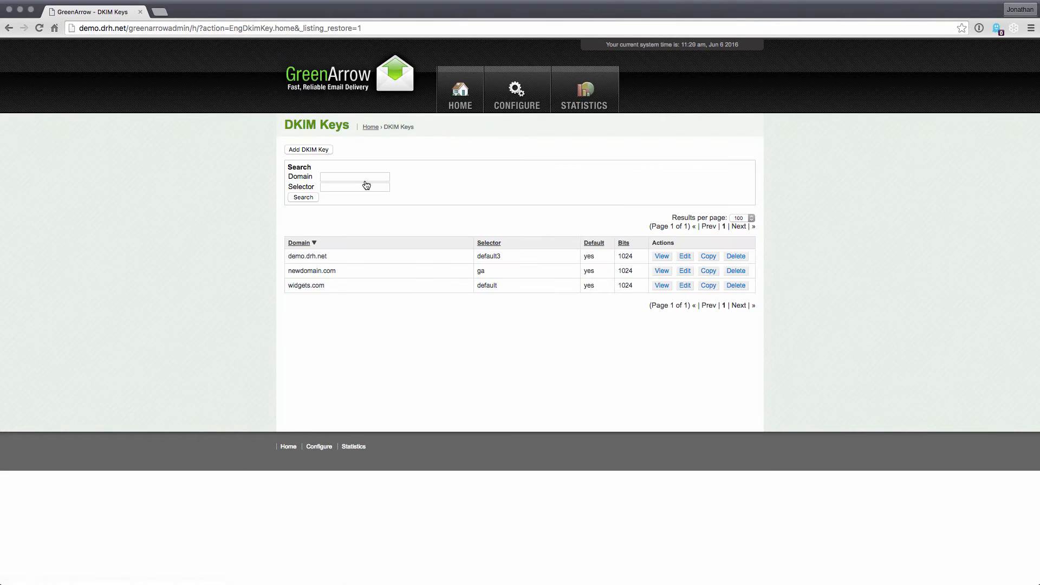
Step: Start a new URL domain and enter newdomain.com as its domain name
{"action": "left_click", "coordinate": [371, 127]}
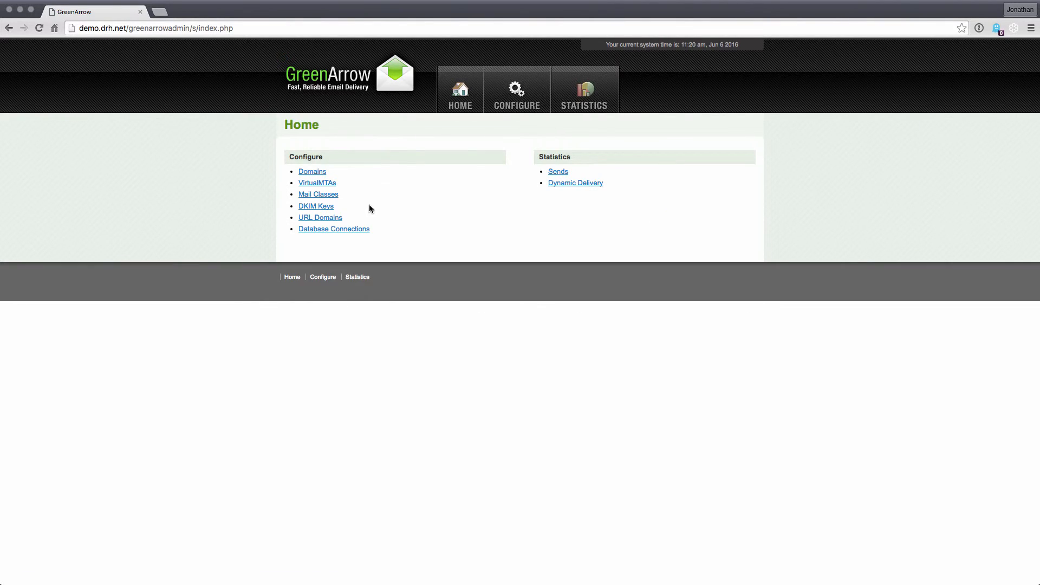
{"action": "left_click", "coordinate": [329, 218]}
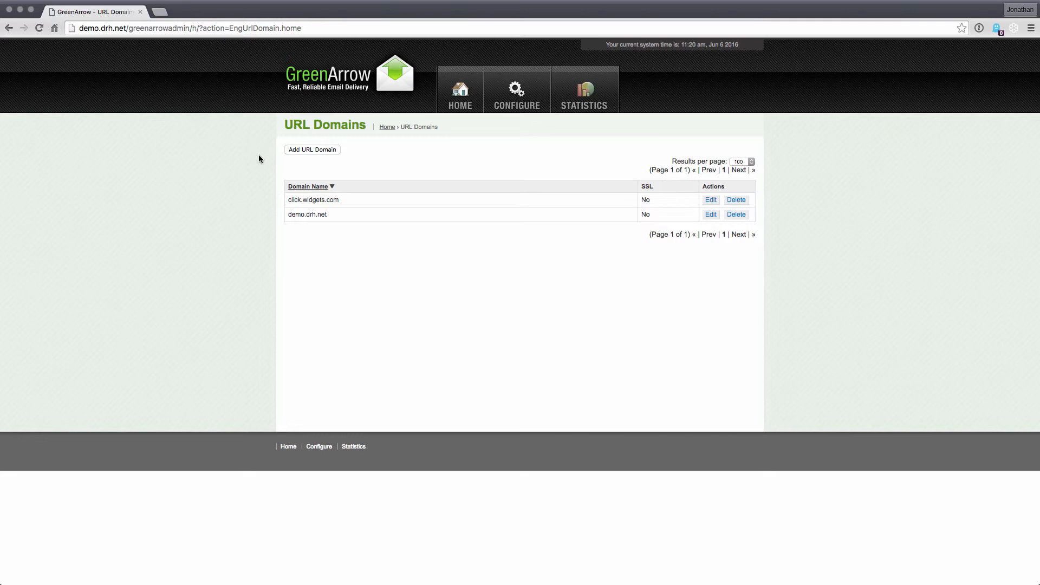
{"action": "left_click", "coordinate": [304, 152]}
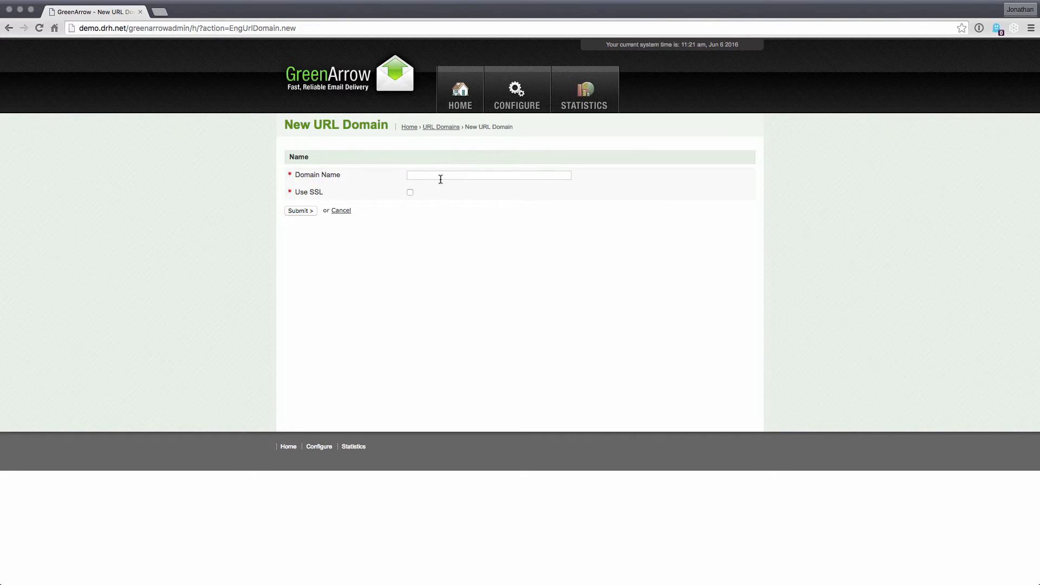
{"action": "left_click", "coordinate": [440, 175]}
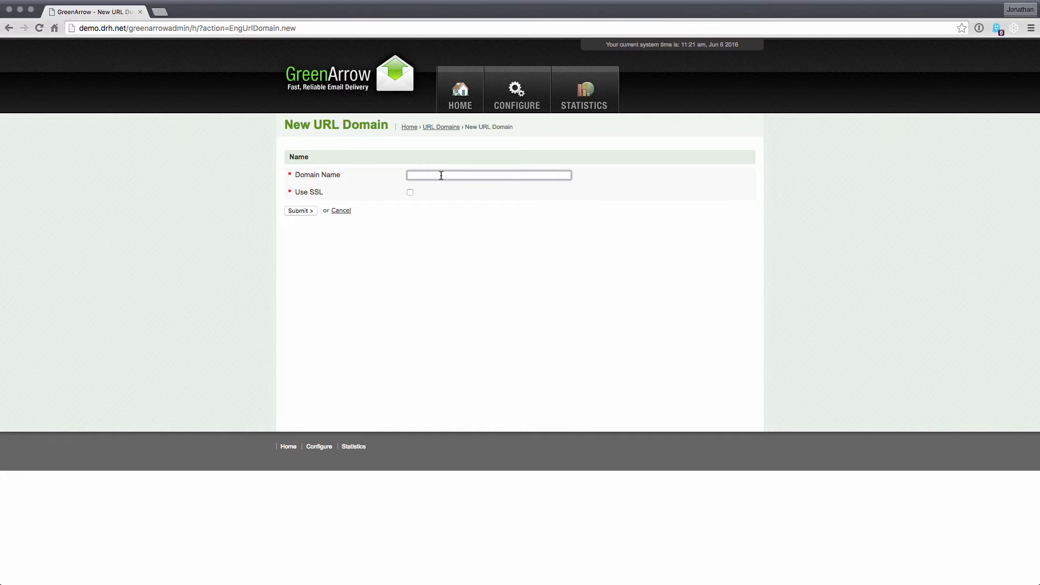
{"action": "type", "text": "newdomain.com"}
{"action": "key", "text": "Tab"}
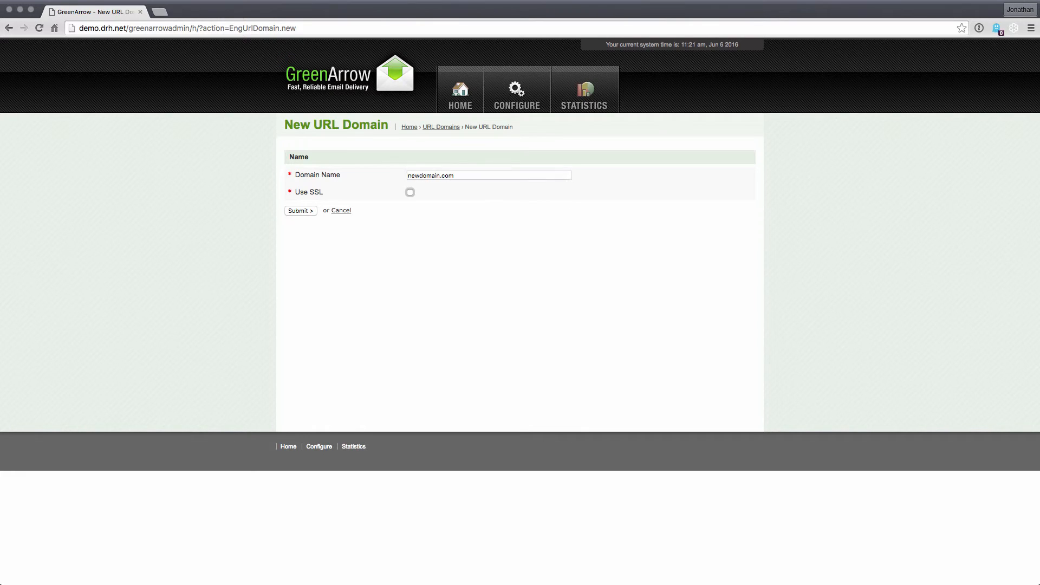
{"action": "left_click", "coordinate": [346, 182]}
Step: Prefix the domain name with "ga." to make it ga.newdomain.com and submit the URL domain without SSL
{"action": "left_click", "coordinate": [409, 175]}
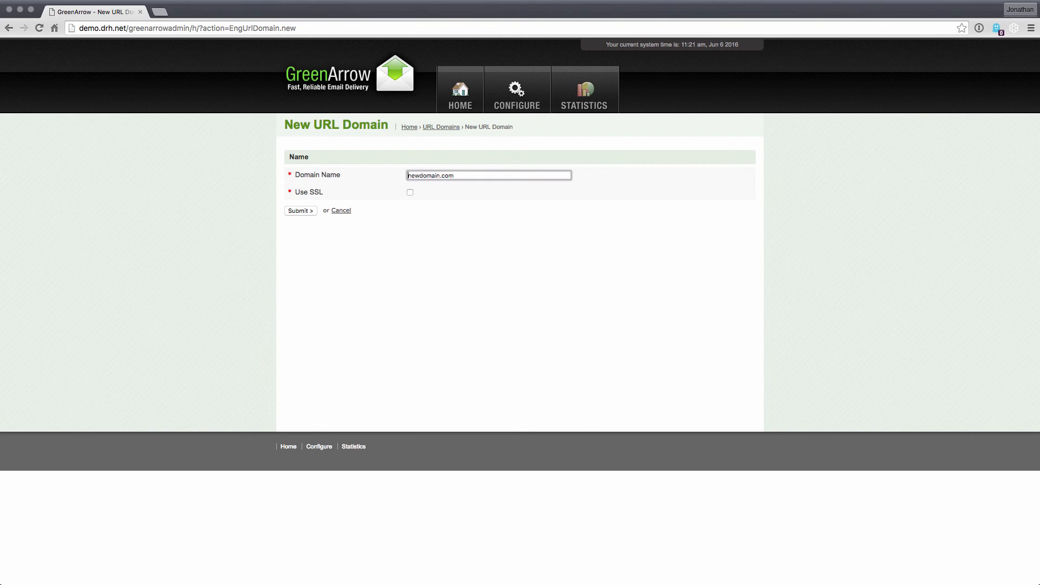
{"action": "type", "text": "ga."}
{"action": "left_click", "coordinate": [396, 176]}
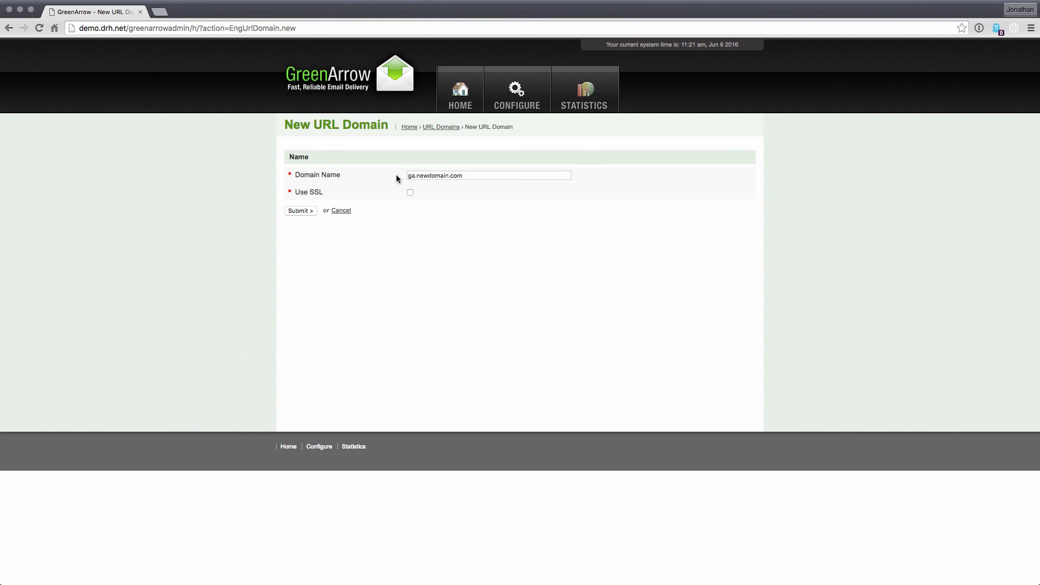
{"action": "left_click", "coordinate": [294, 213]}
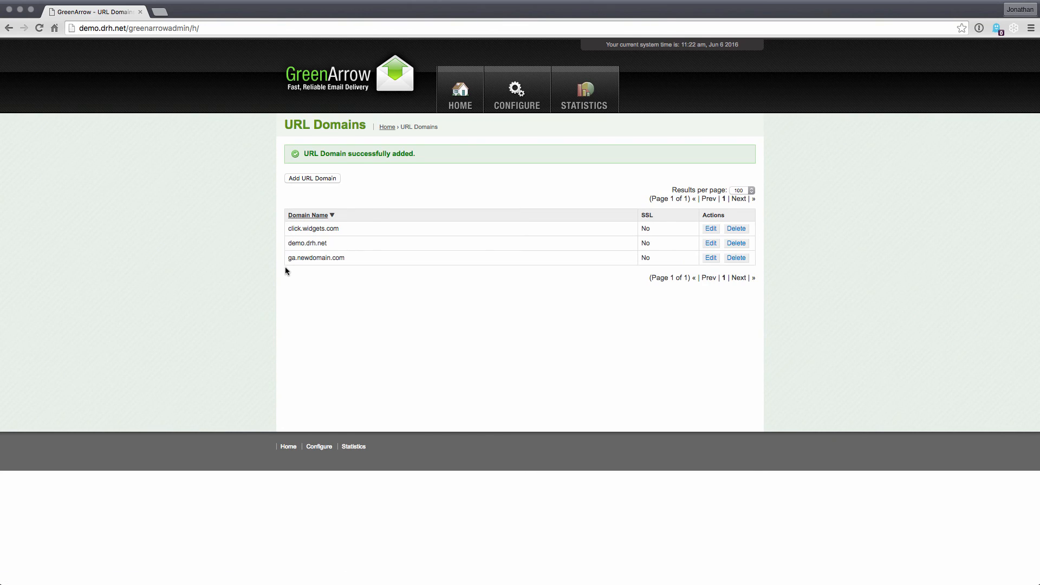